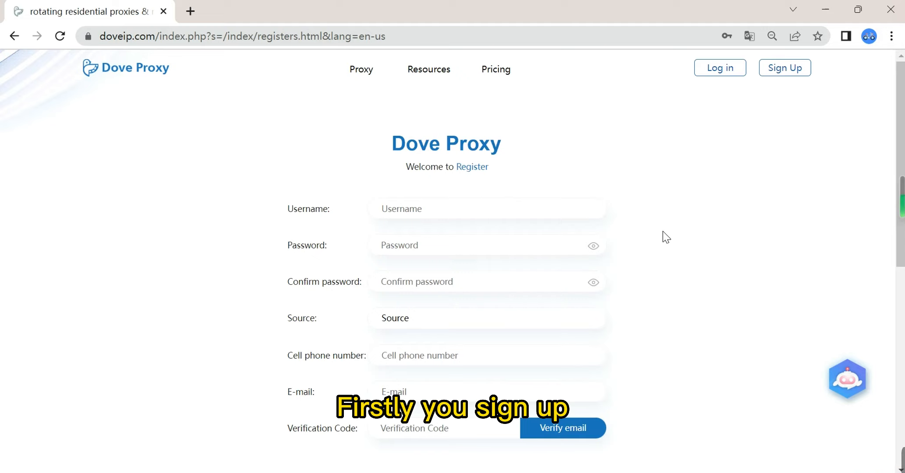
Step: Examine the registration form's source options and its cell phone number, e-mail and verification code fields without filling them in
scroll(666, 237, "down", 2)
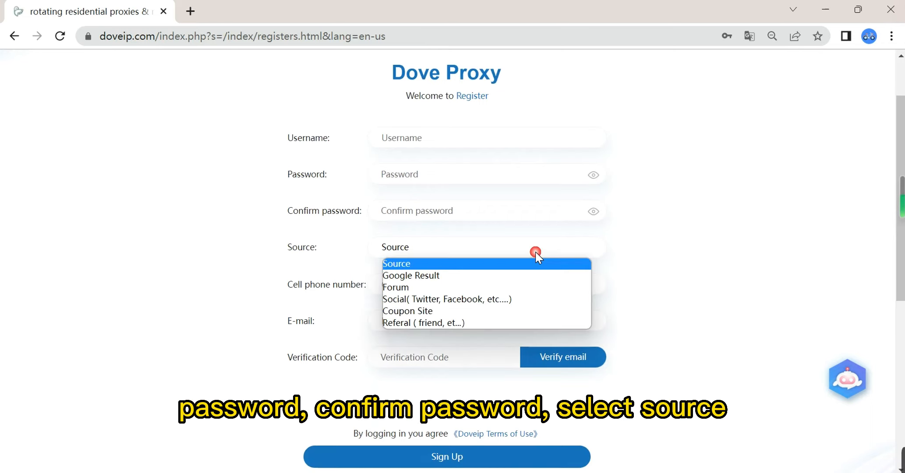
left_click(535, 252)
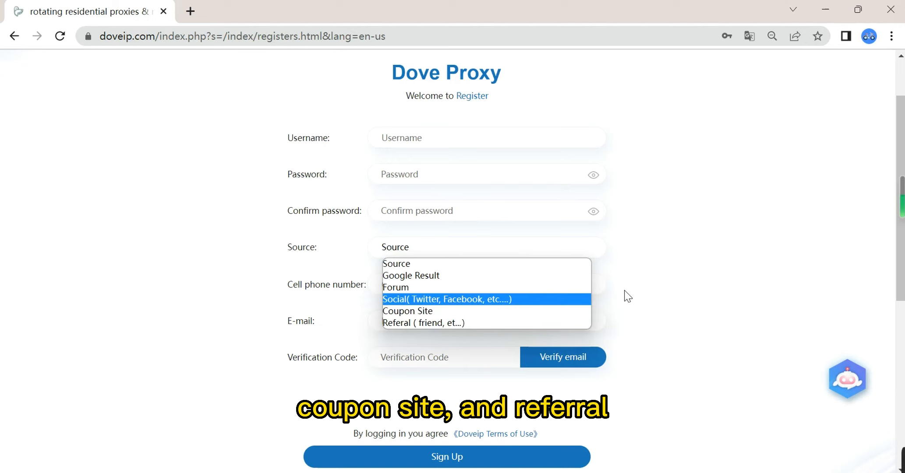
left_click(669, 285)
left_click(522, 289)
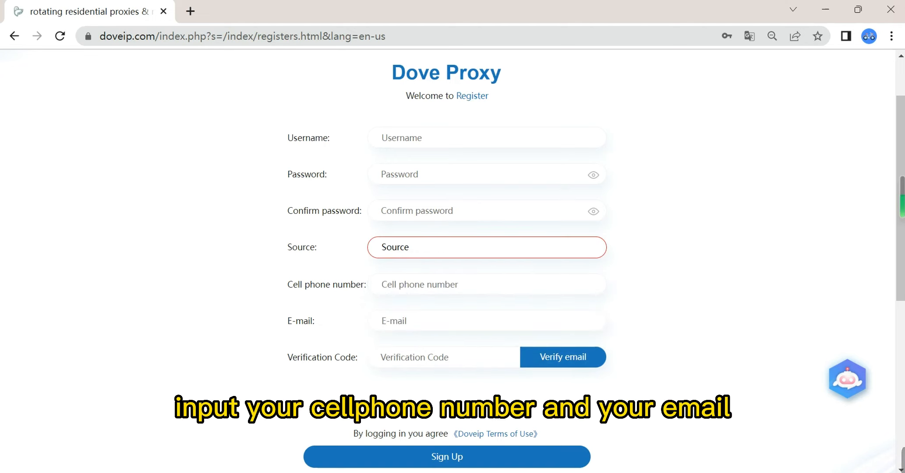
left_click(488, 318)
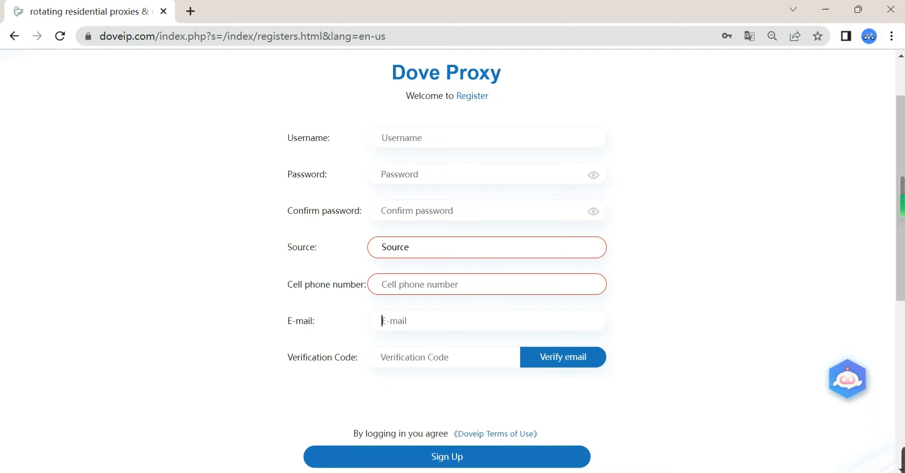
left_click(466, 359)
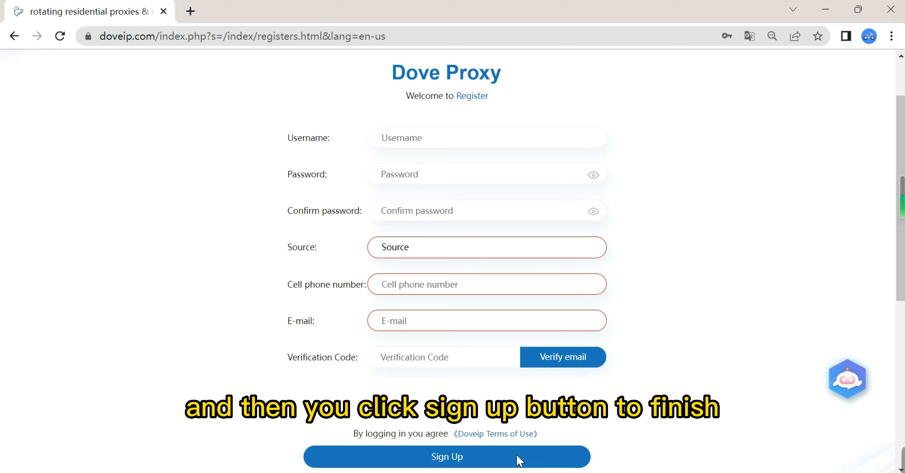
Step: Go to the login page and log in with the saved username and password
scroll(516, 455, "up", 2)
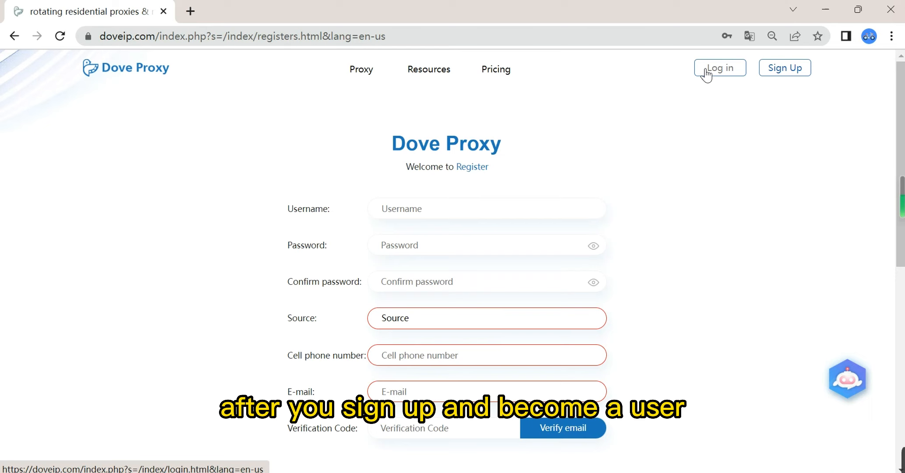
left_click(706, 71)
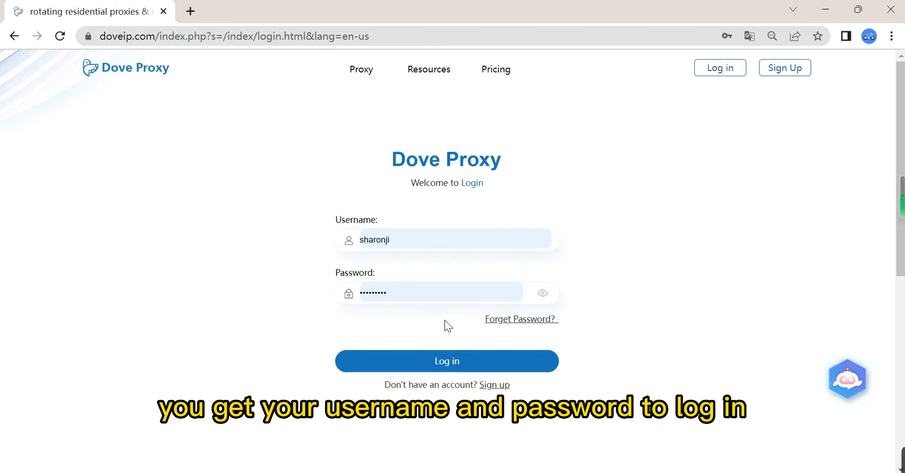
left_click(447, 363)
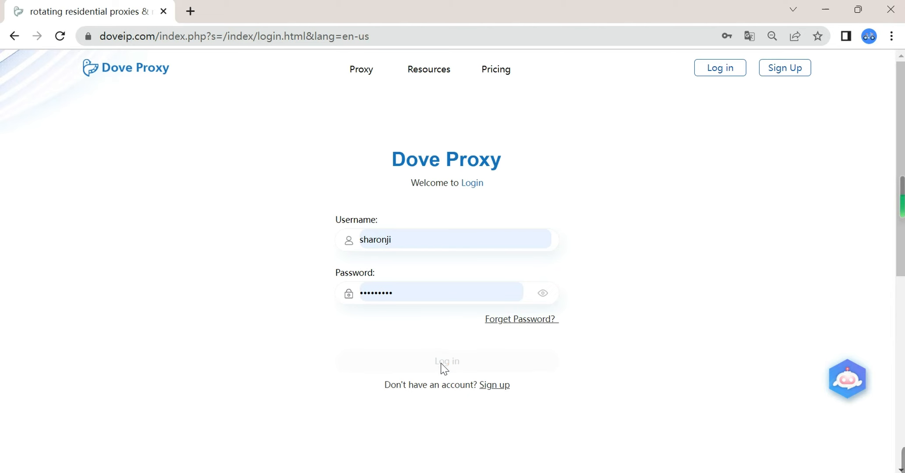
Step: Open today's IP resources for Mobile Proxy from the dashboard's Quick Navigation section
scroll(471, 355, "down", 2)
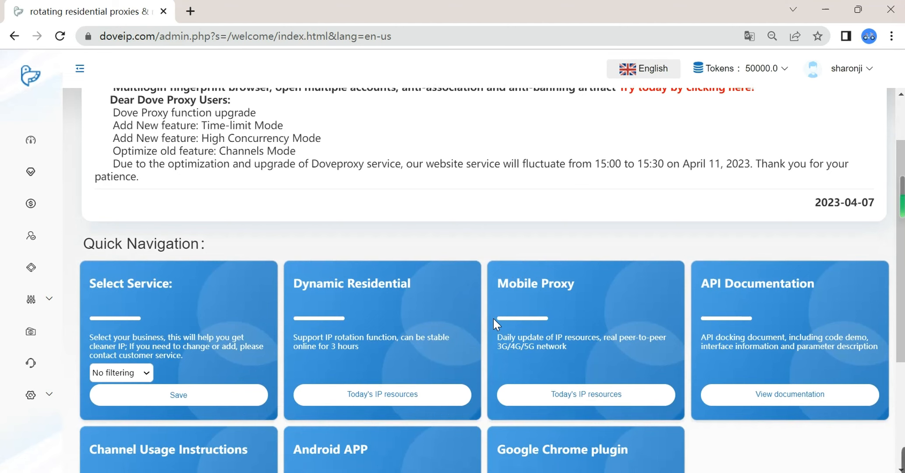
scroll(494, 320, "down", 2)
left_click(501, 327)
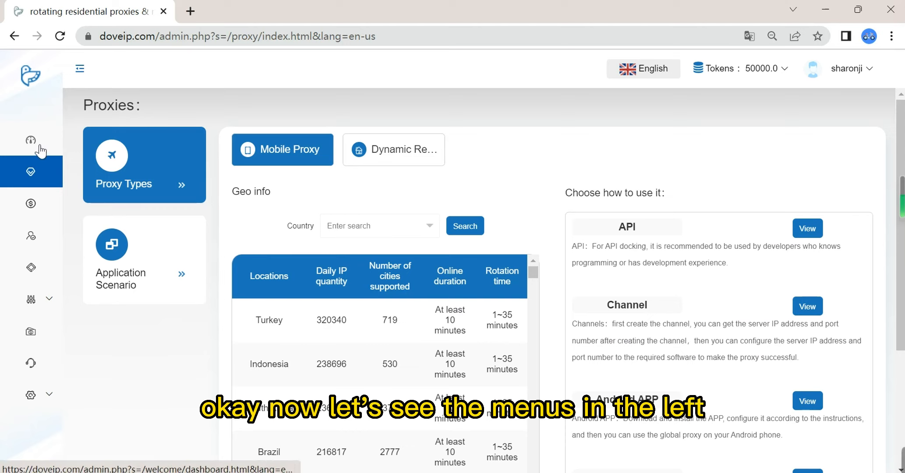
Step: Open the channel packages in the Recharge section and start buying the $5 Package 1 with one channel for 30 days
left_click(31, 206)
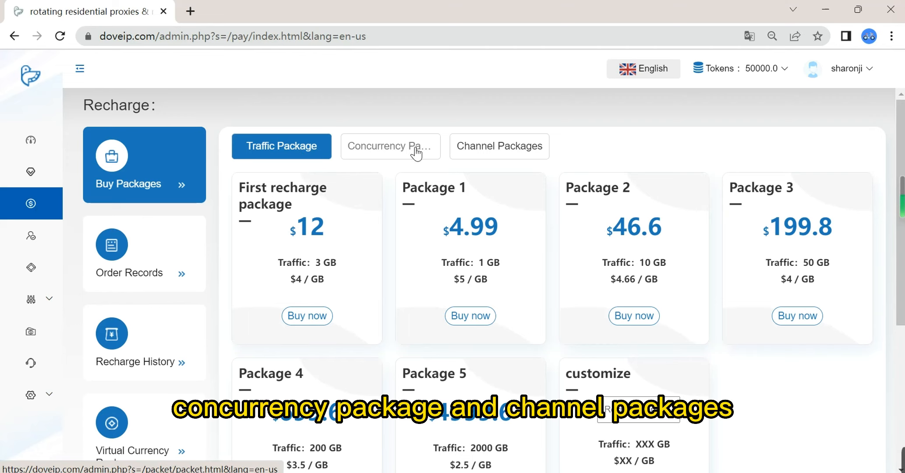
left_click(525, 151)
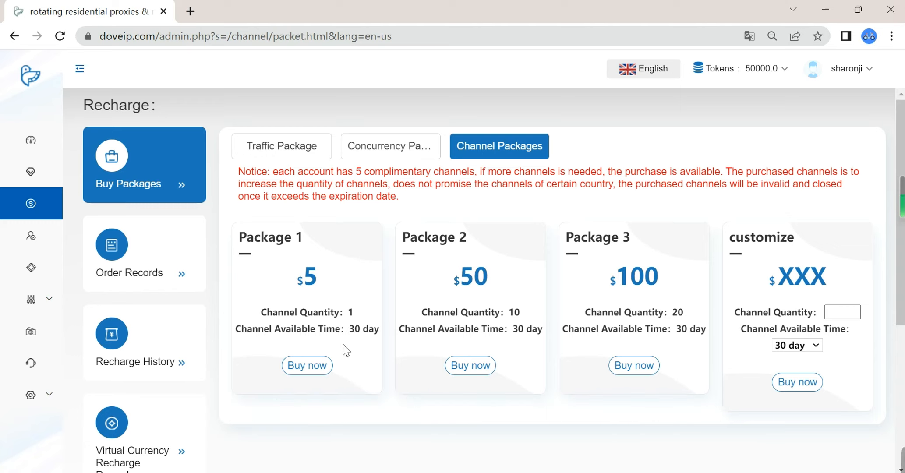
left_click(305, 366)
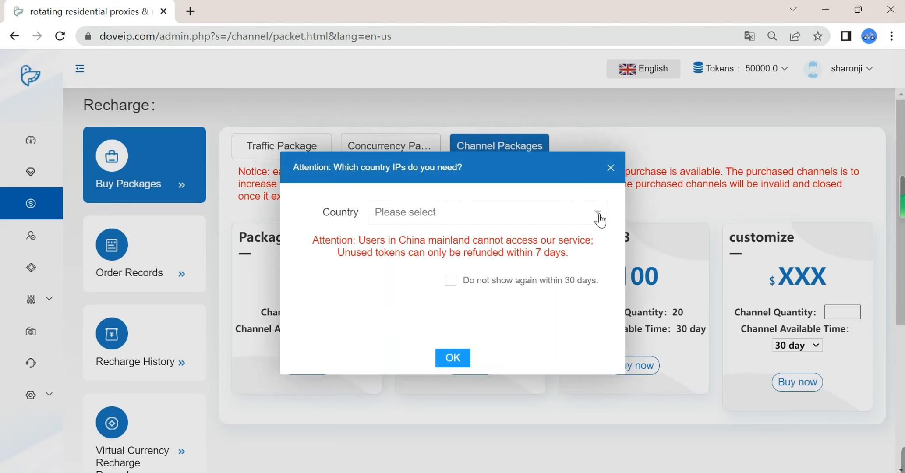
Step: Set the country of the needed IPs to No Preference and confirm to continue to payment
left_click(596, 216)
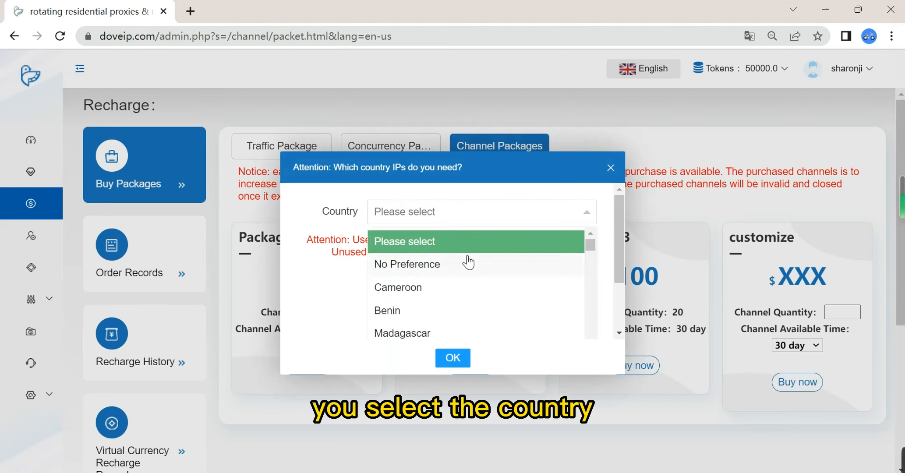
left_click(448, 267)
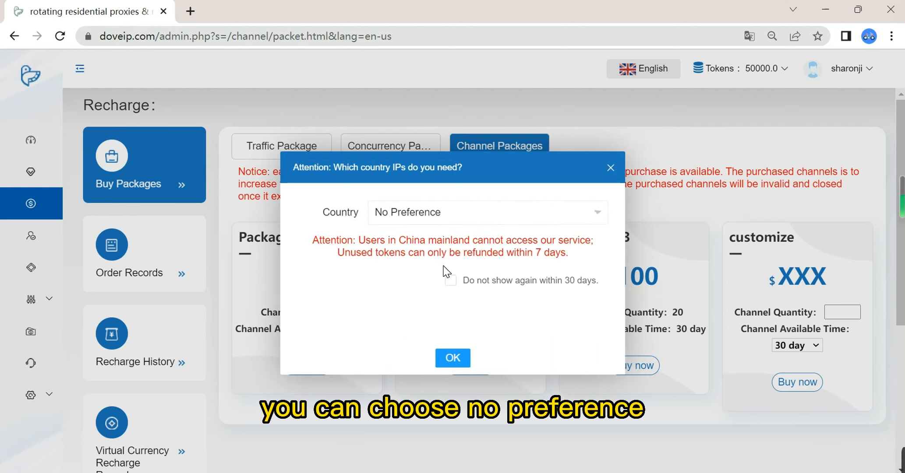
left_click(595, 213)
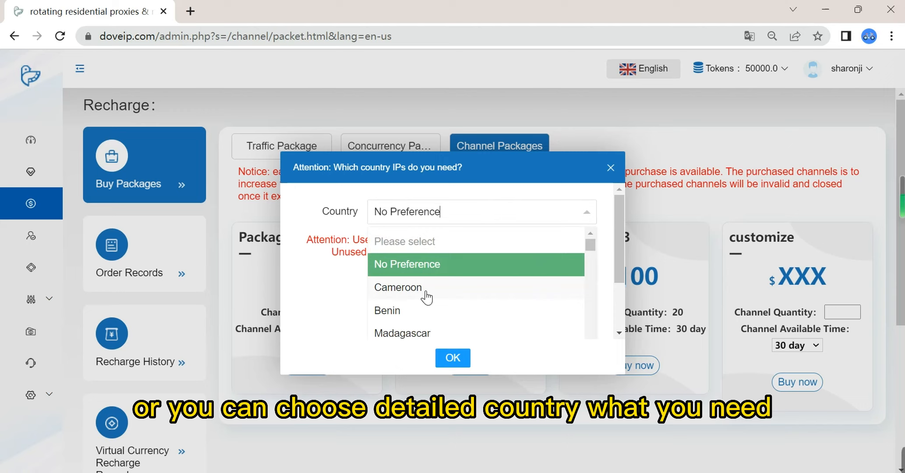
left_click(461, 268)
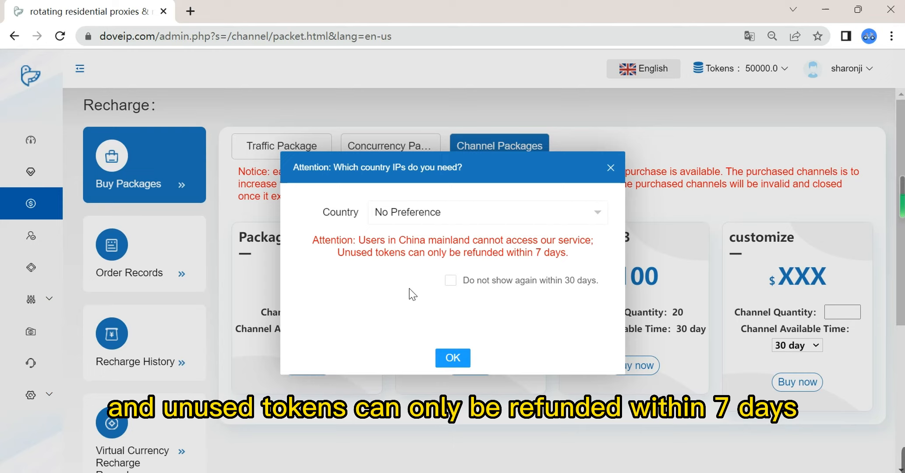
left_click(463, 363)
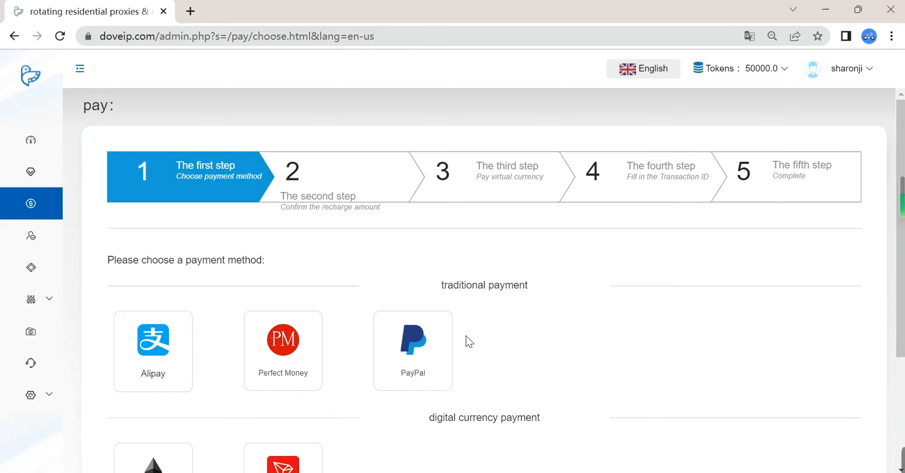
Step: Choose PayPal as the payment method, proceed to the next step and accept the transaction fee message
scroll(468, 341, "down", 2)
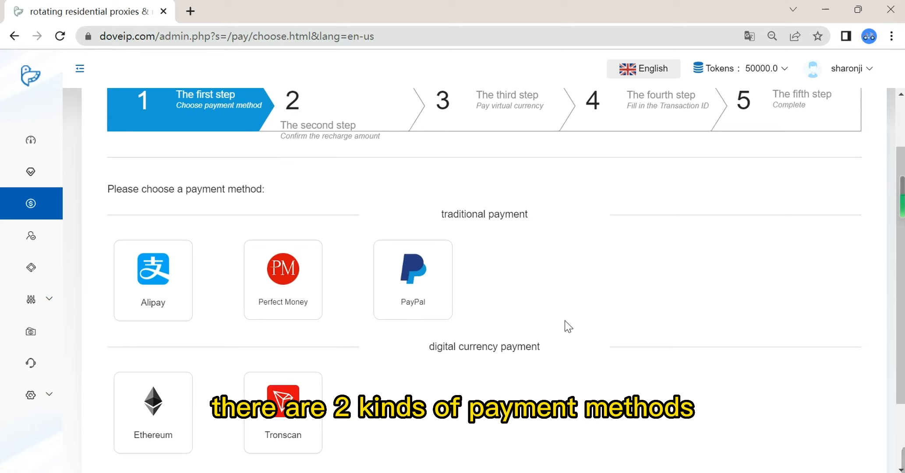
scroll(558, 328, "down", 2)
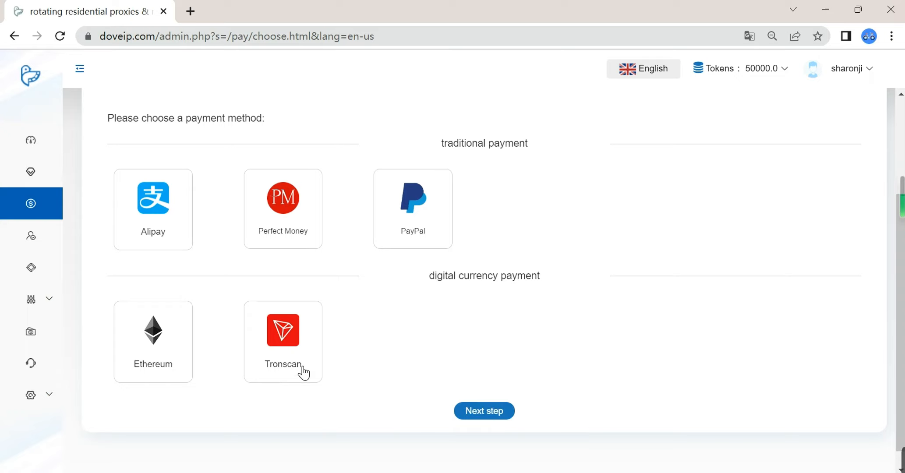
left_click(425, 238)
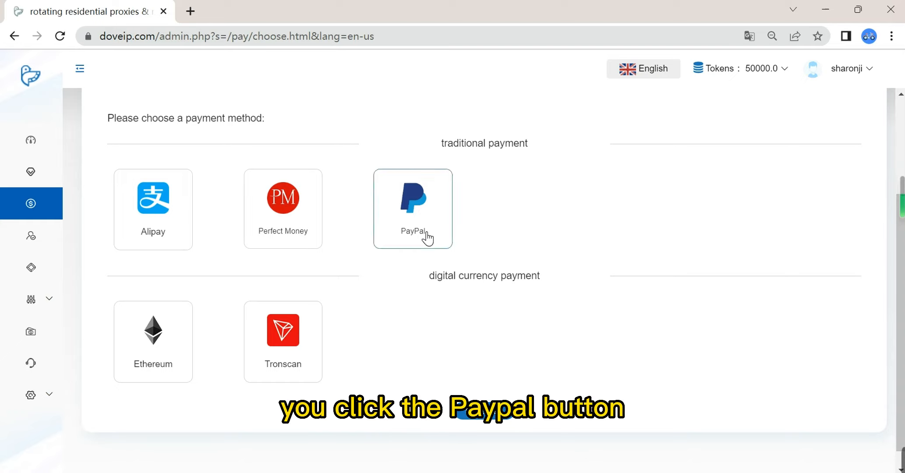
left_click(494, 420)
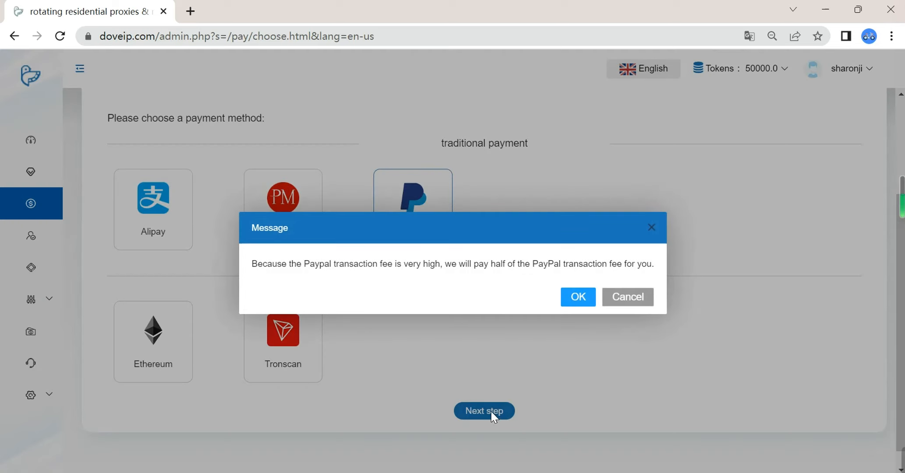
left_click(578, 298)
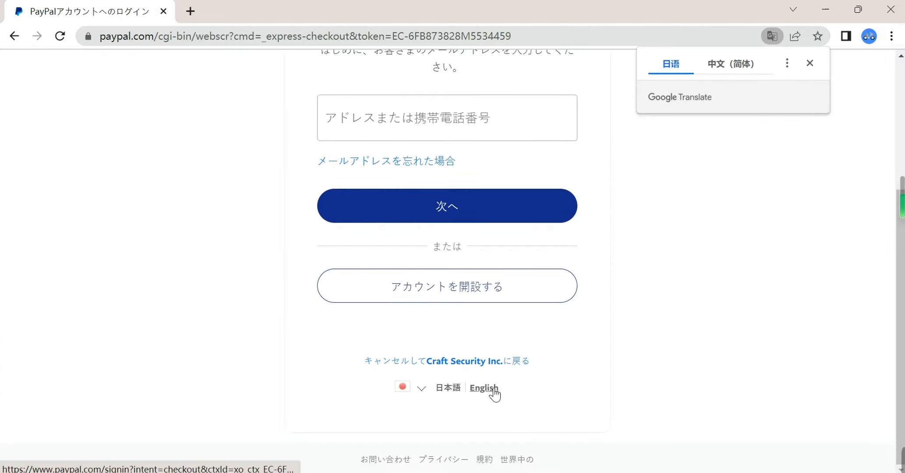
left_click(491, 392)
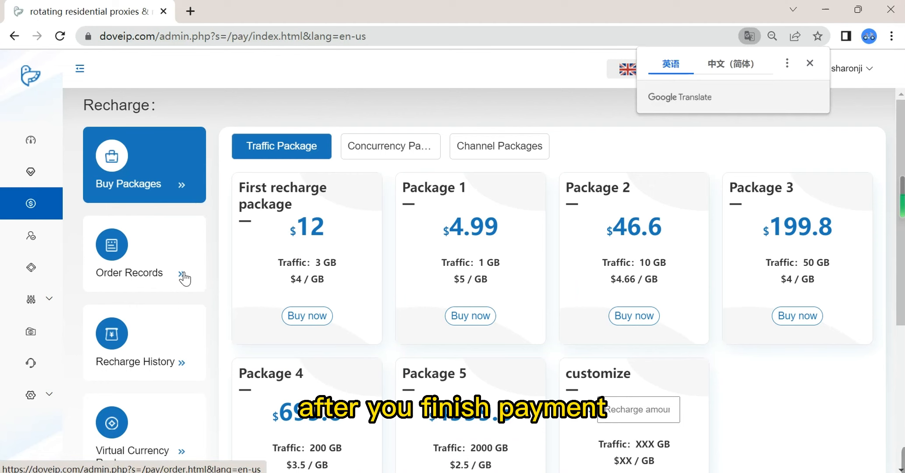
Step: Open the order records in the Recharge section to check the purchase
left_click(184, 275)
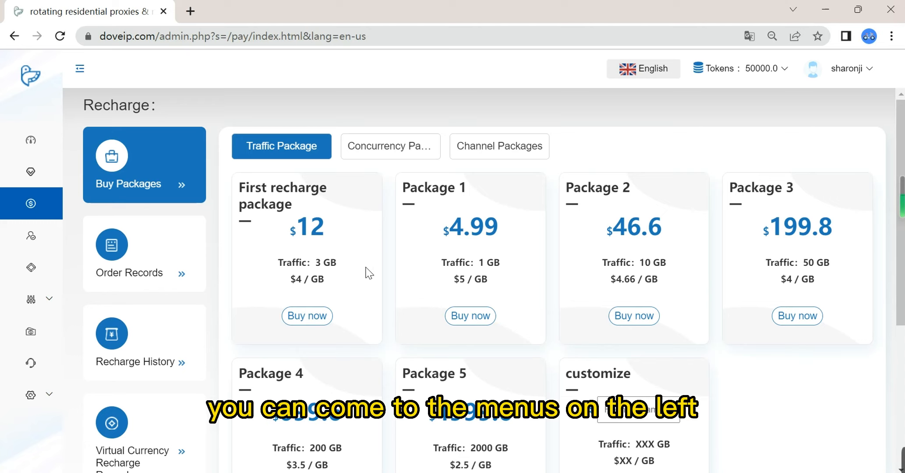
Step: Go to the application scenarios of the Proxies section and open Channels Mode
left_click(31, 174)
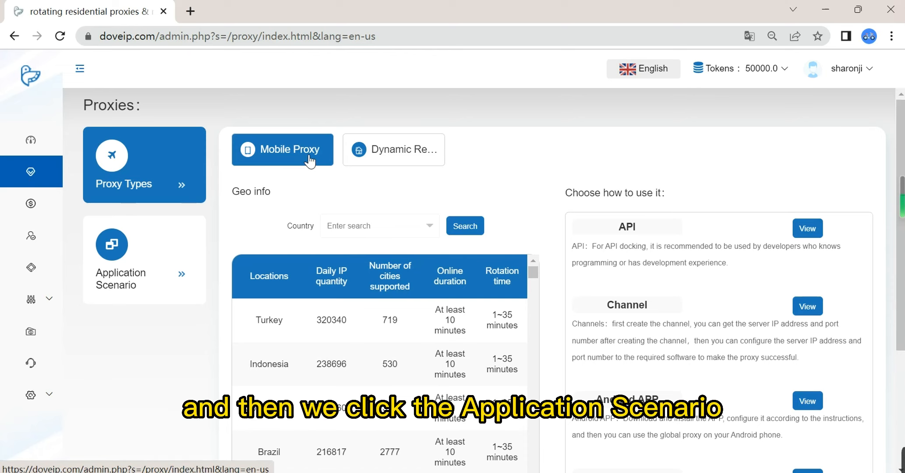
left_click(185, 274)
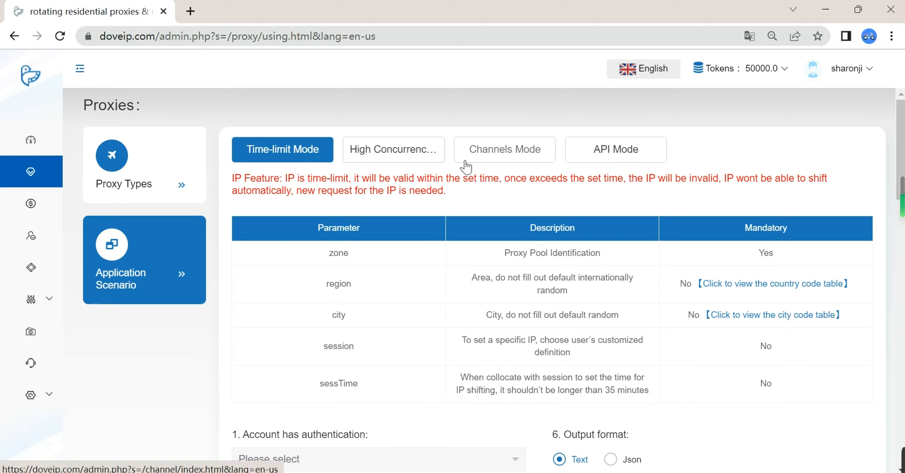
left_click(494, 157)
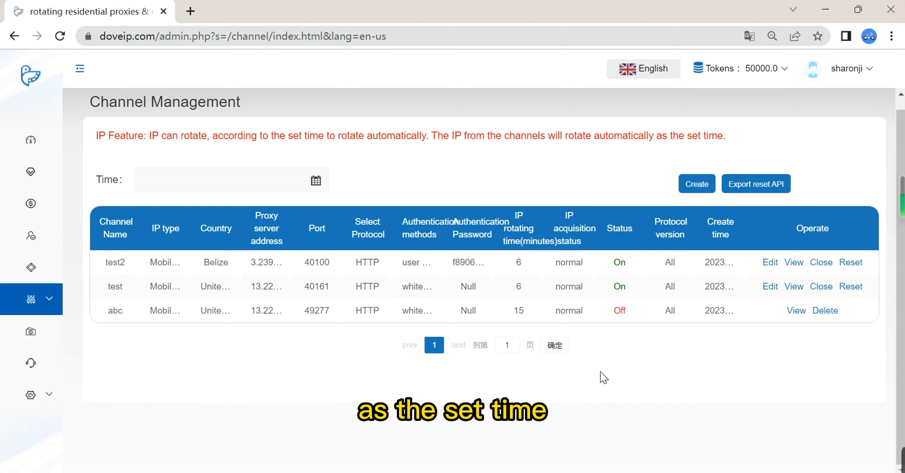
Step: Start creating a new channel and choose Mobile Proxy as its IP type
left_click(697, 193)
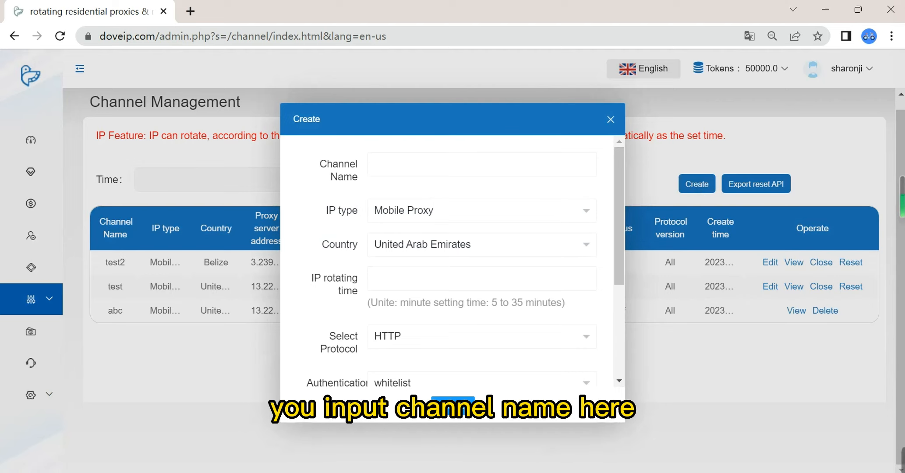
left_click(446, 162)
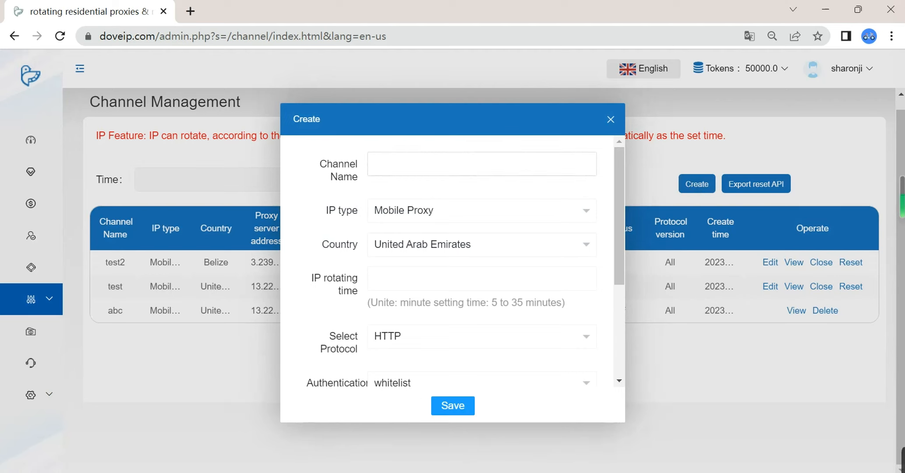
left_click(585, 217)
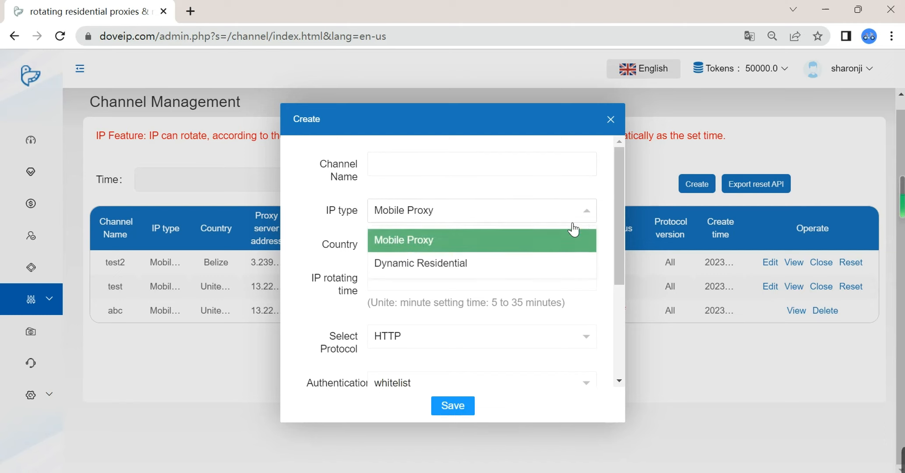
left_click(513, 249)
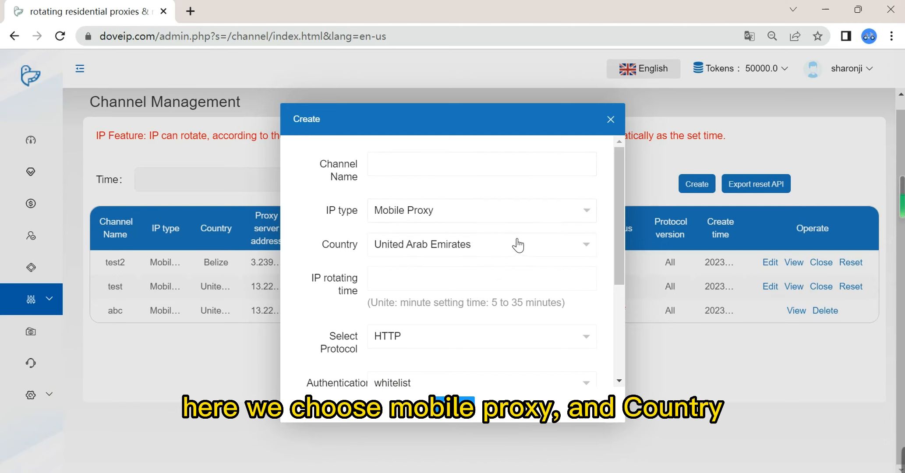
Step: Look through the country options while keeping United Arab Emirates, and try to save the channel
left_click(592, 252)
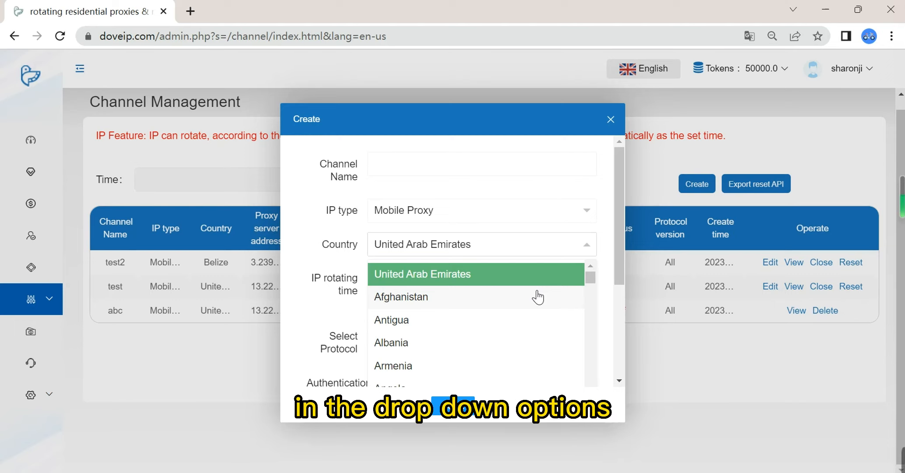
scroll(526, 330, "down", 2)
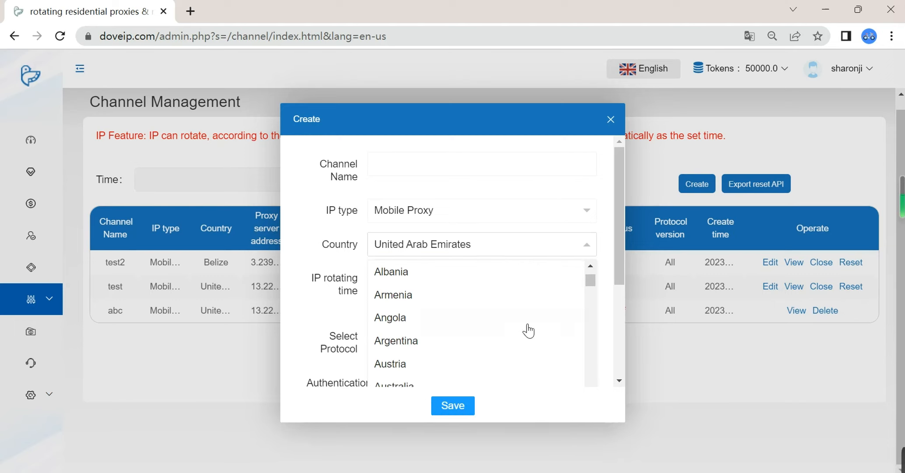
scroll(528, 331, "up", 2)
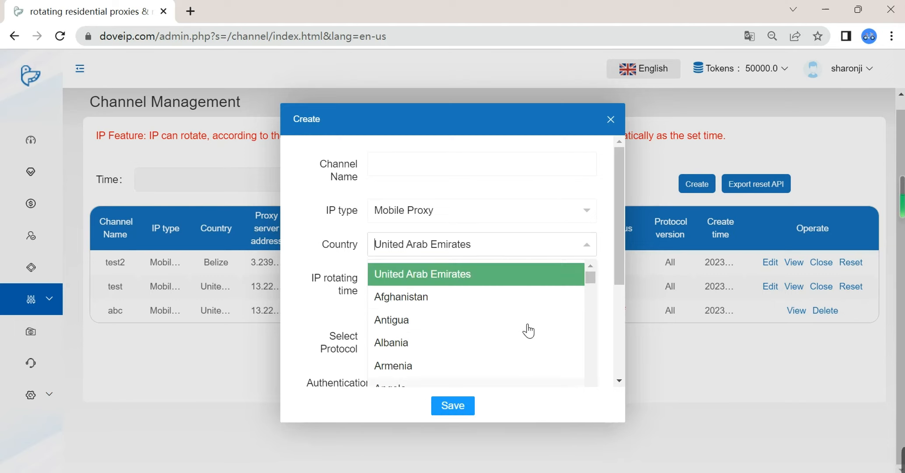
left_click(460, 409)
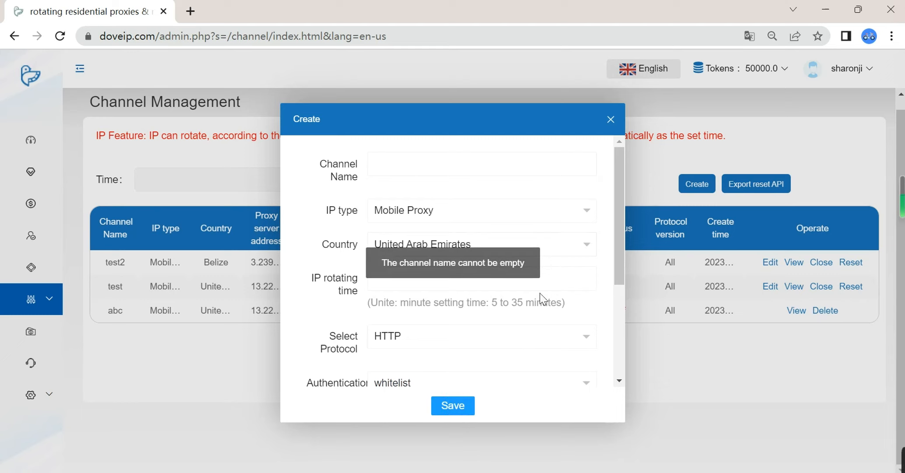
Step: Enter a first name as the channel name and set the IP rotating time to 6 minutes
left_click(469, 160)
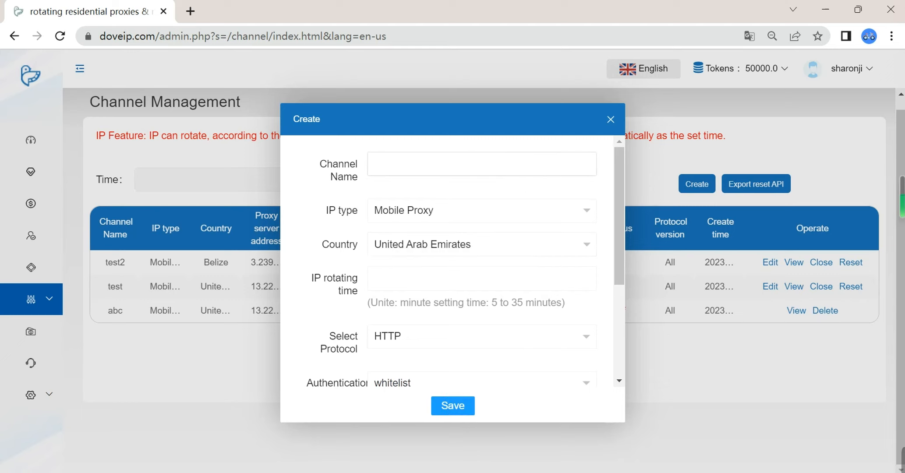
key("Caps_Lock")
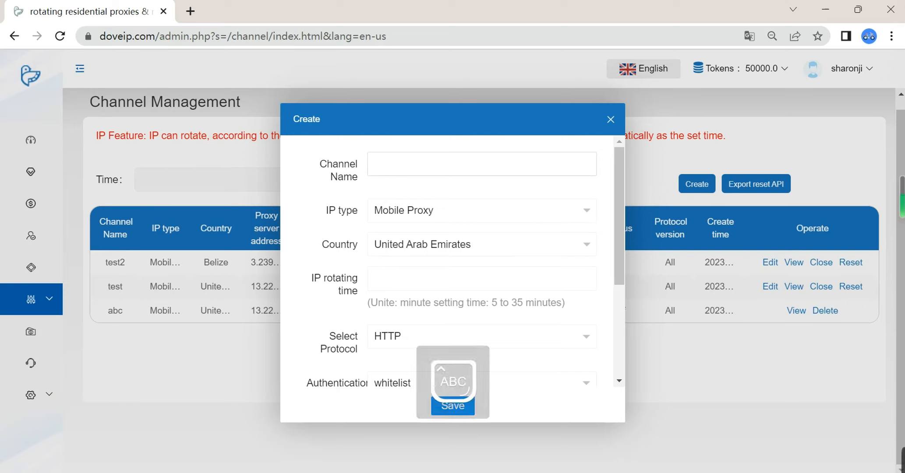
type("S")
key("Caps_Lock")
type("haron")
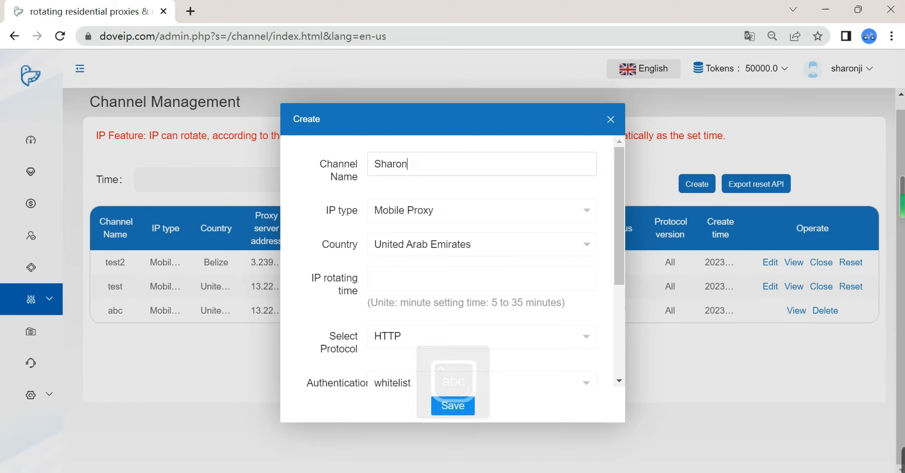
left_click(573, 274)
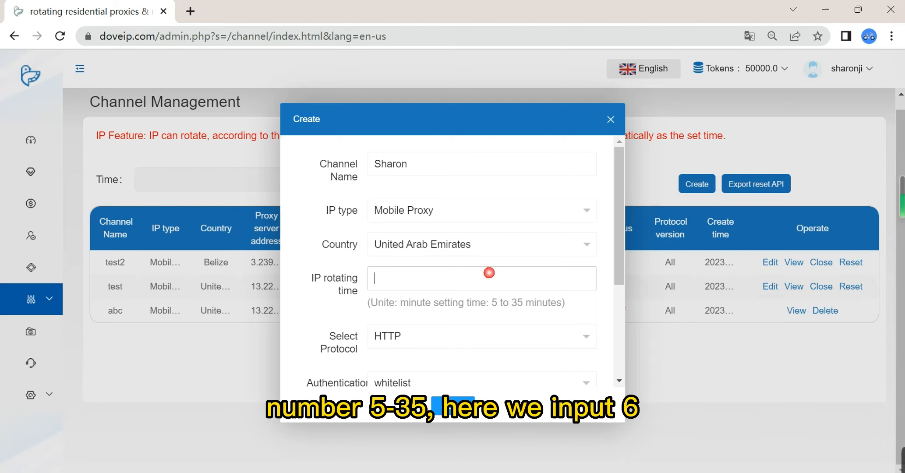
type("6")
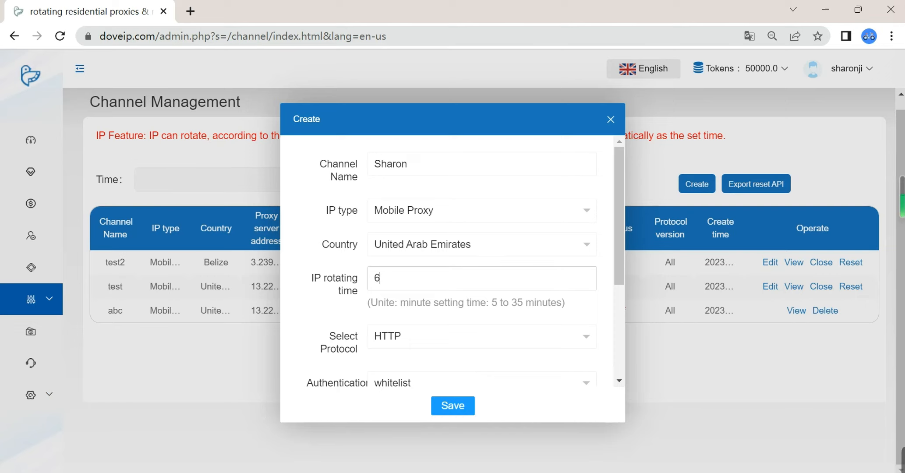
Step: Choose HTTP as the channel's protocol and whitelist as its authentication method
left_click(590, 345)
scroll(552, 319, "down", 2)
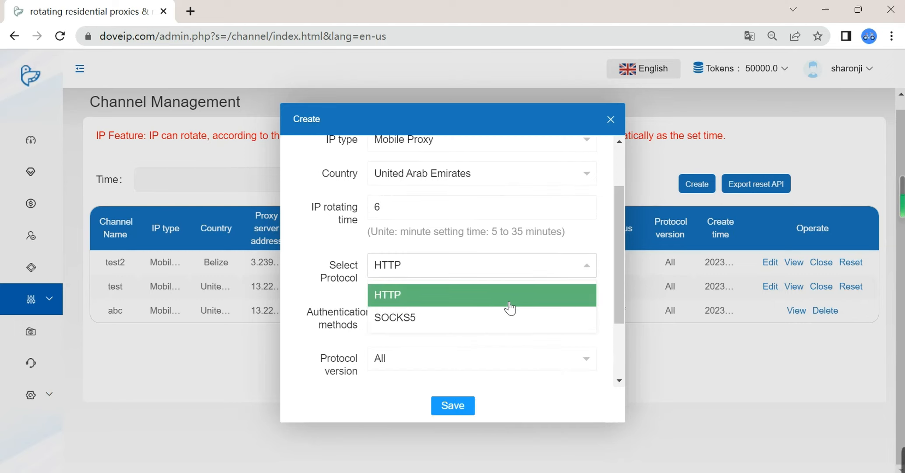
left_click(509, 301)
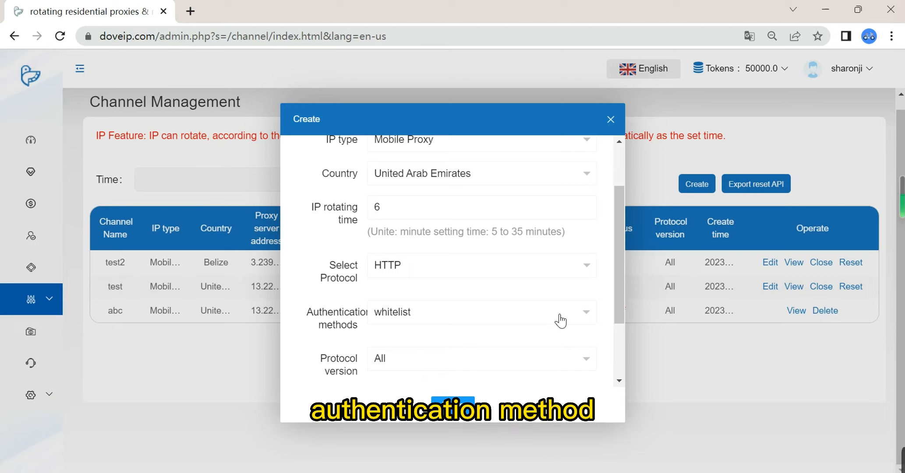
left_click(587, 317)
left_click(541, 346)
Step: Try IPv4 as the channel's protocol version and settle on IPv6
scroll(540, 344, "up", 1)
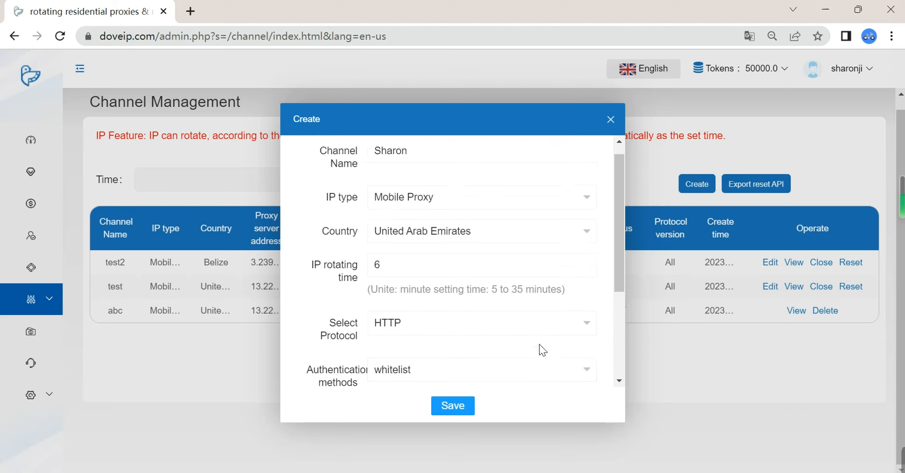
scroll(541, 347, "down", 2)
scroll(545, 351, "down", 2)
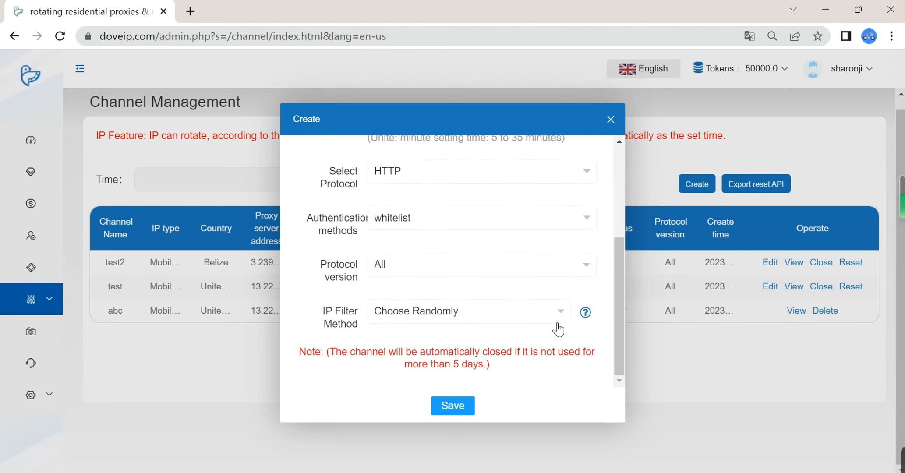
left_click(589, 269)
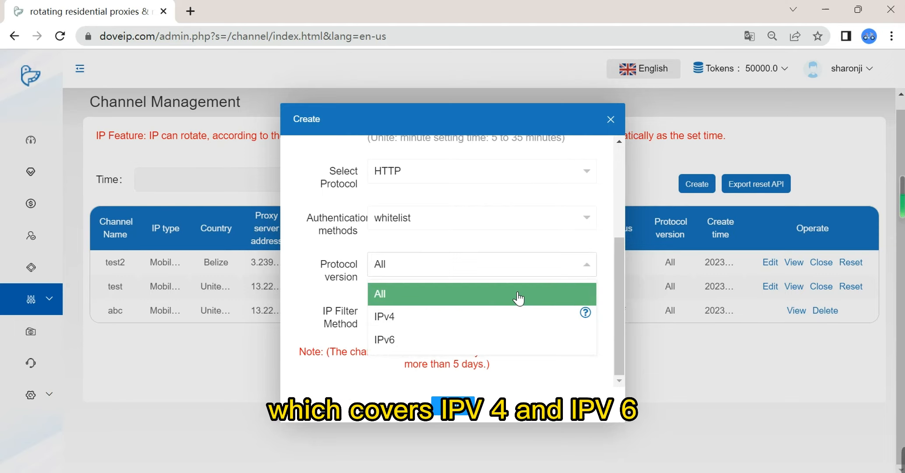
left_click(456, 325)
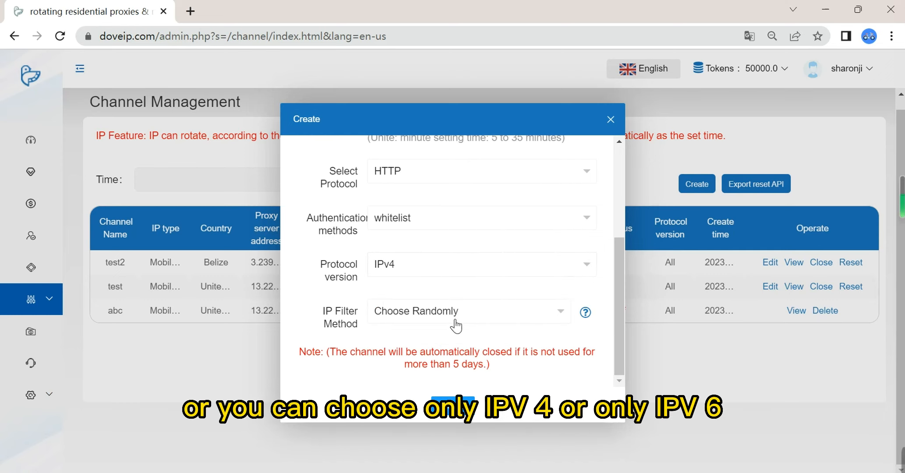
left_click(586, 265)
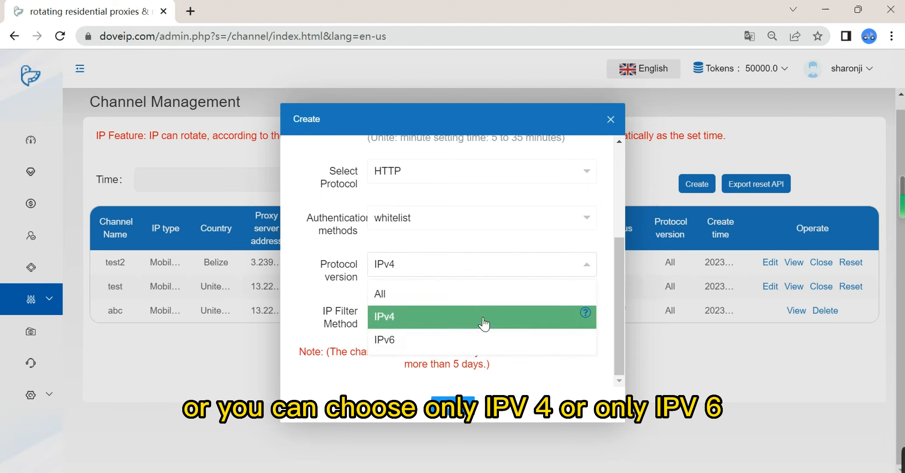
left_click(438, 344)
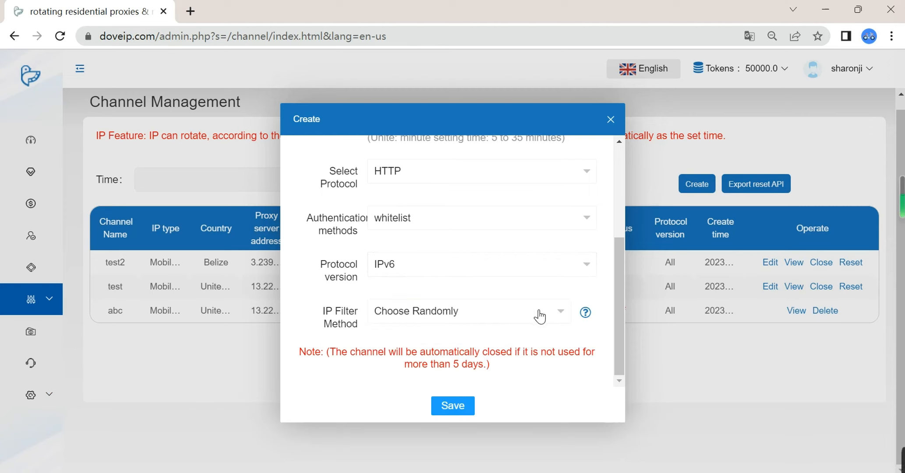
Step: Set the IP filter method to Choose the close location and save the new channel
left_click(561, 311)
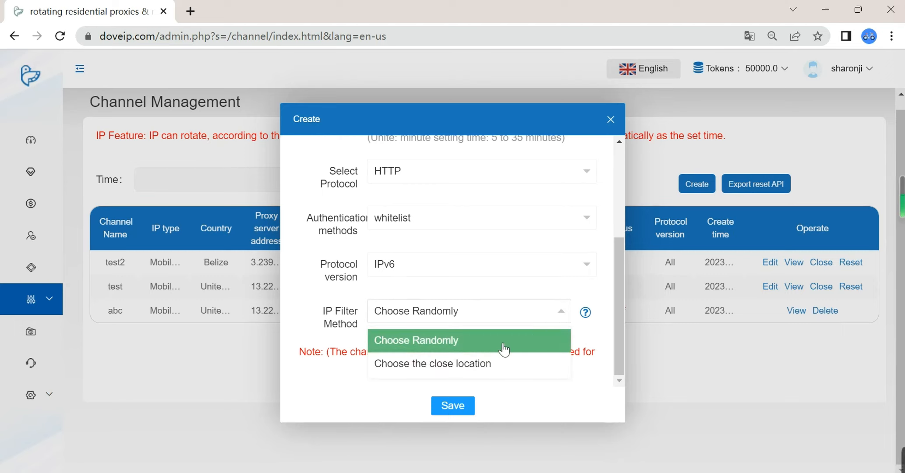
left_click(488, 365)
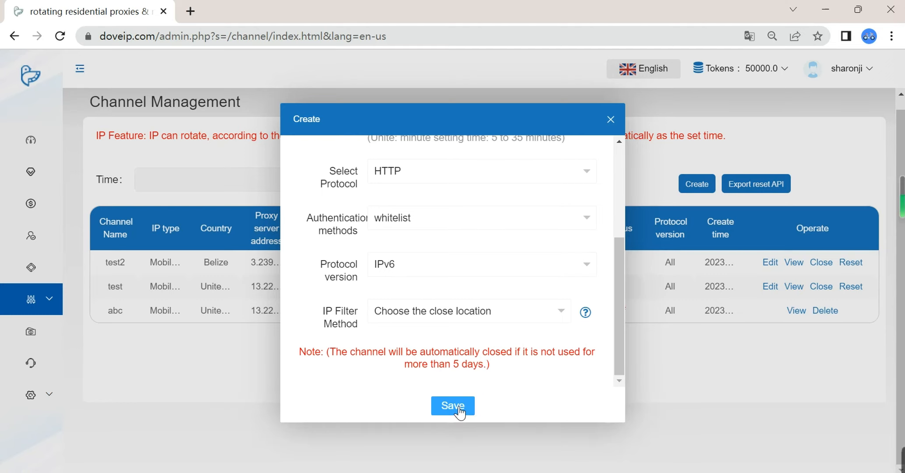
left_click(459, 408)
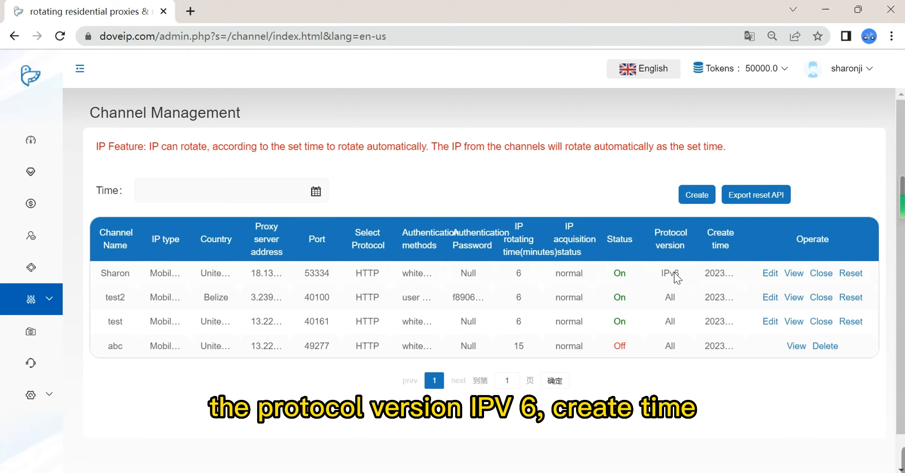
Step: Expand the new channel's truncated creation time to read it in full, and collapse it again
left_click(737, 276)
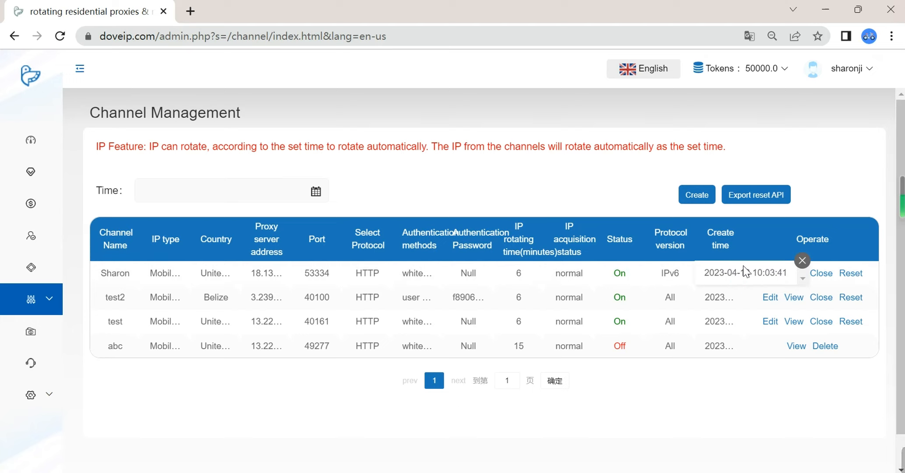
left_click(807, 261)
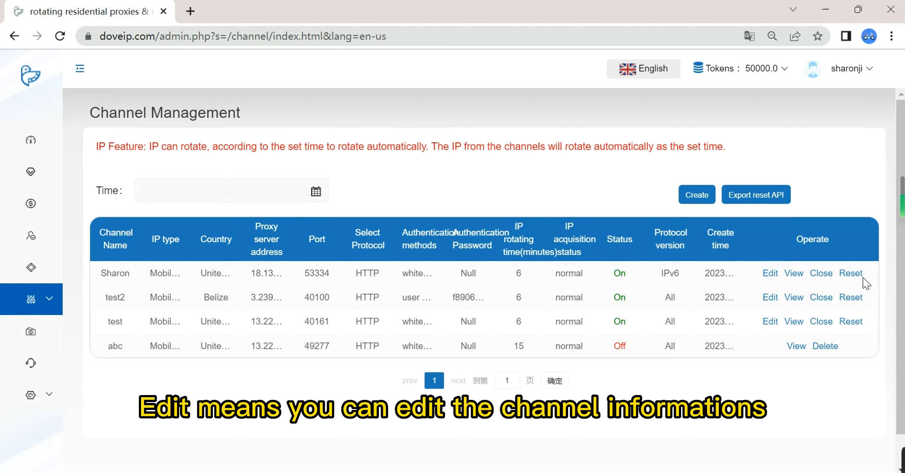
Step: Edit the newly created channel to set its IP rotating time to 7 minutes, and save the change
left_click(770, 274)
scroll(495, 263, "down", 3)
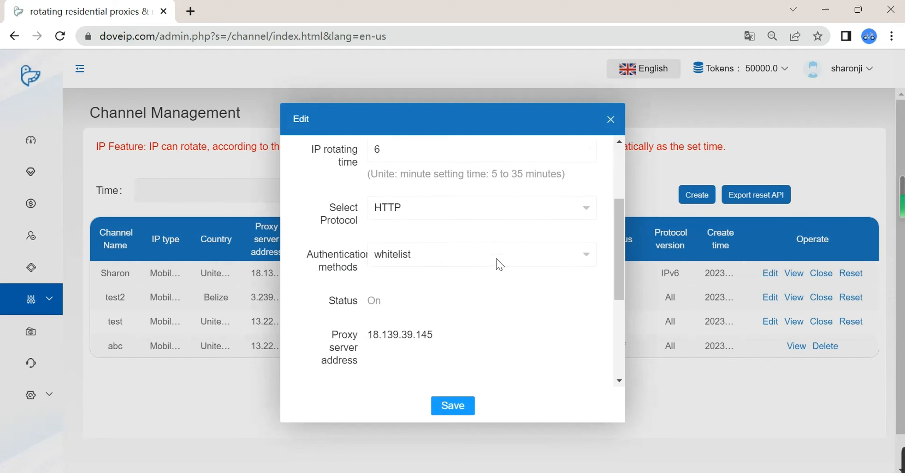
scroll(492, 263, "up", 2)
left_click(453, 211)
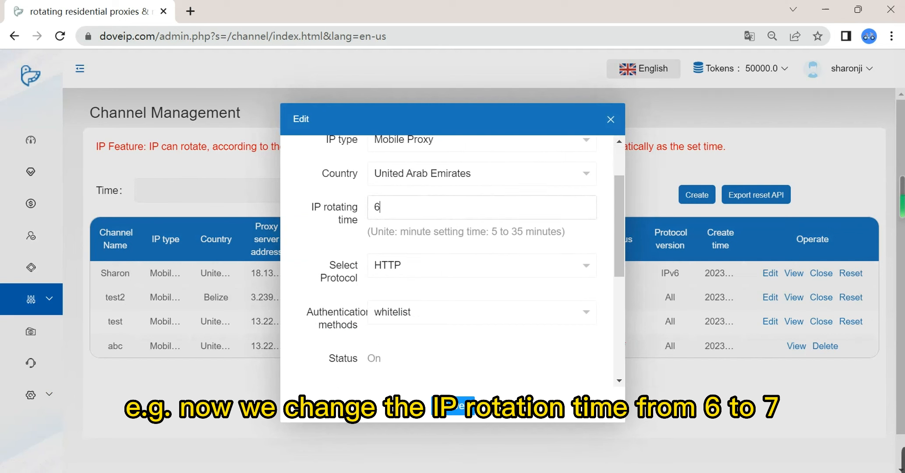
key("BackSpace")
type("7")
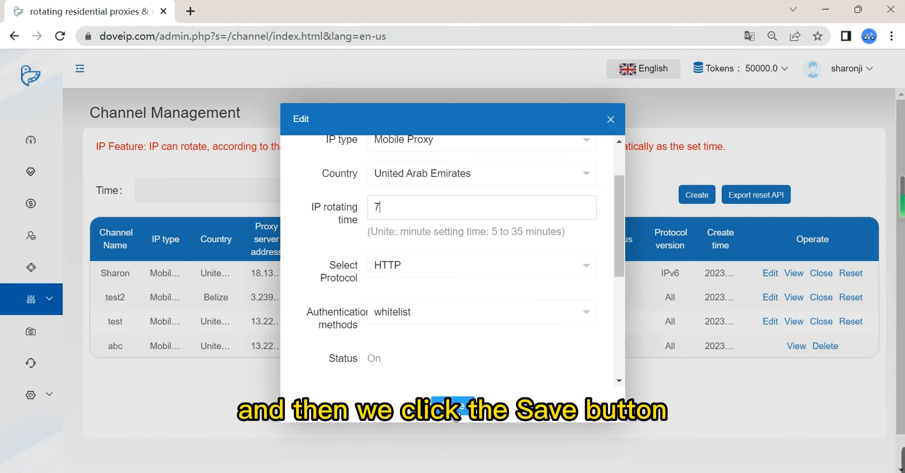
scroll(458, 379, "down", 3)
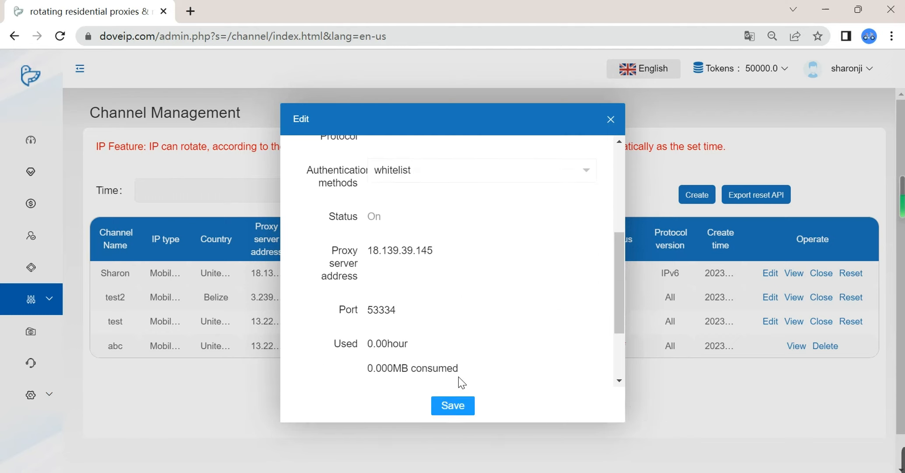
left_click(455, 405)
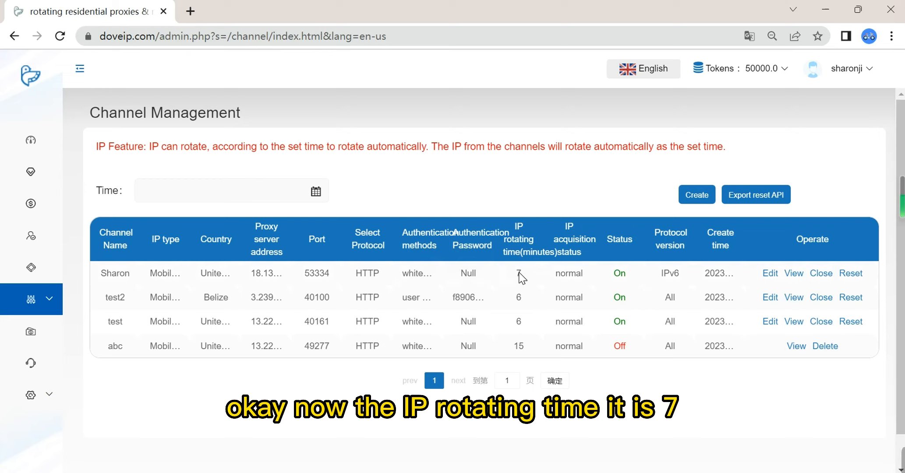
Step: Reset the newly created channel's IP, and view the channel's detailed information before dismissing it
left_click(852, 275)
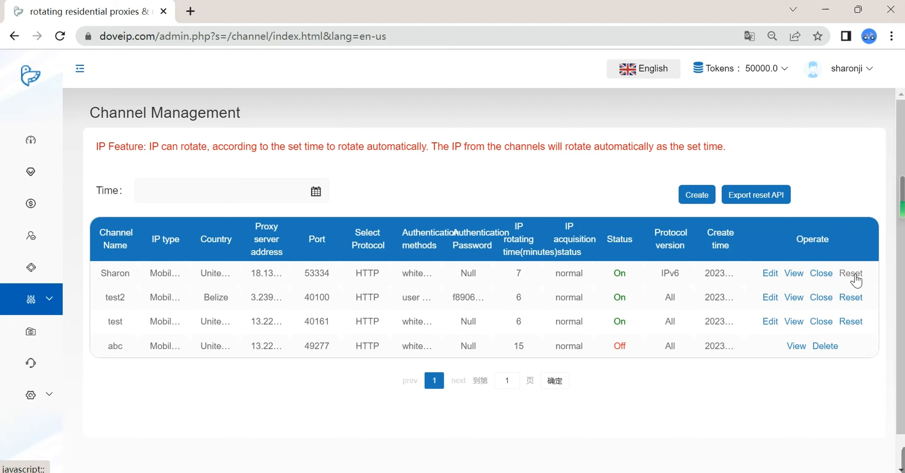
left_click(792, 274)
left_click(793, 274)
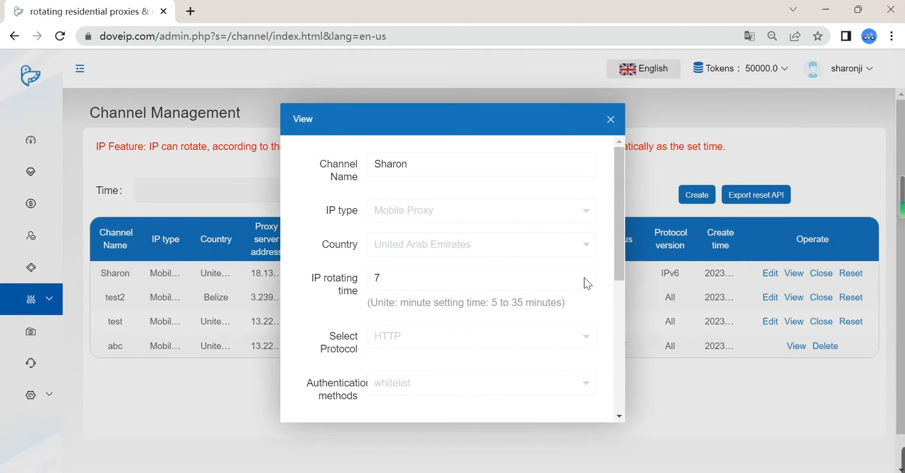
scroll(522, 250, "down", 3)
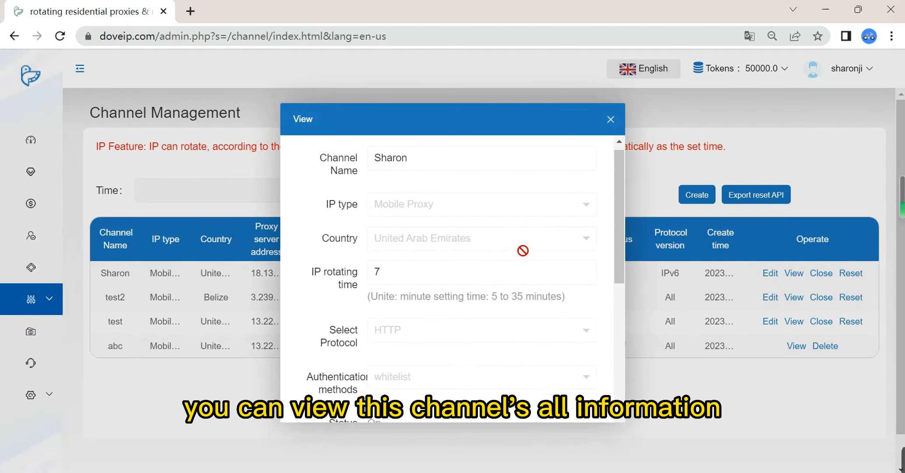
left_click(611, 120)
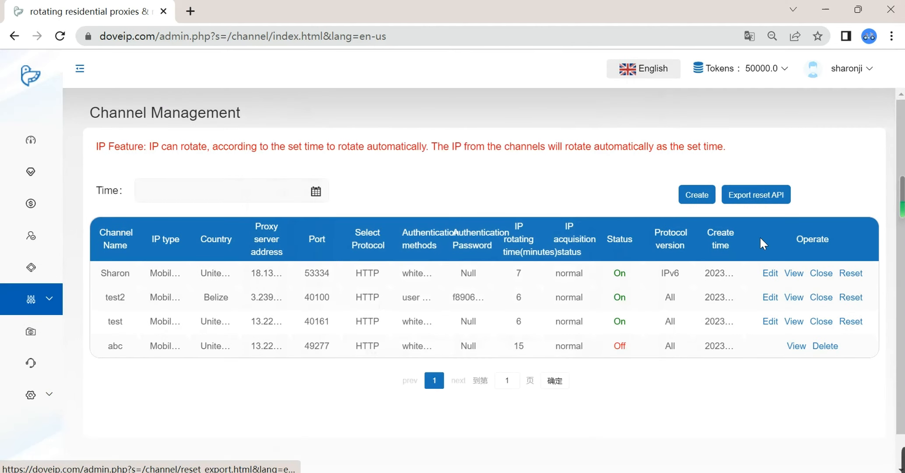
Step: Close the newly created channel and confirm the closure
left_click(825, 274)
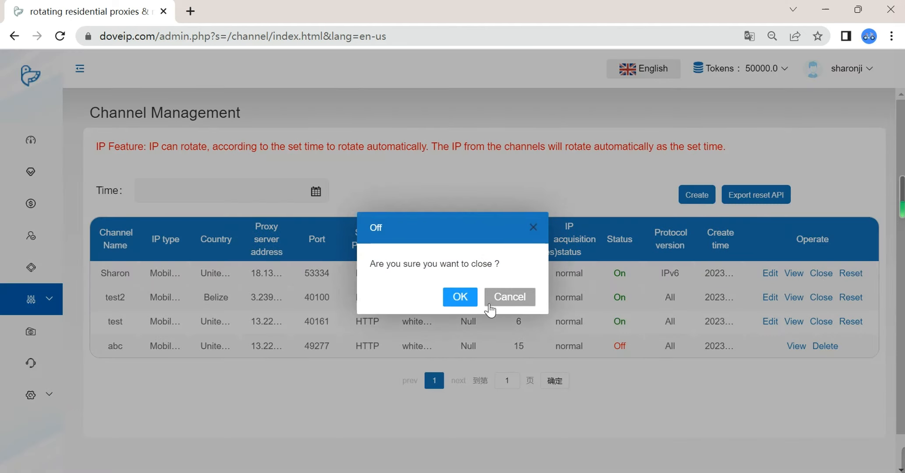
left_click(459, 298)
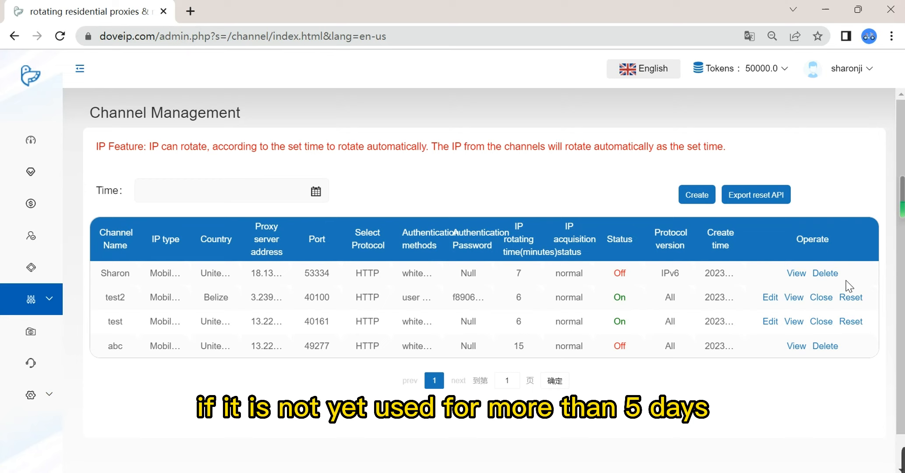
Step: Open Whitelist Management, detect the local IP address and add it to the whitelist
left_click(35, 269)
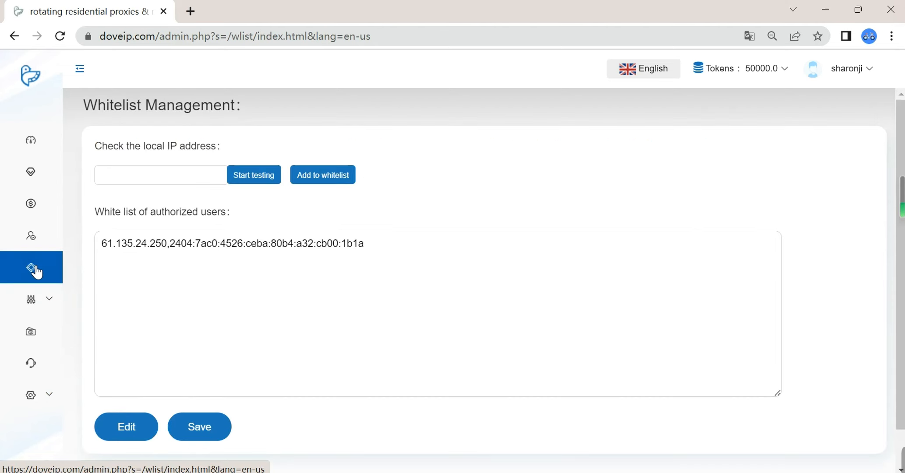
left_click(258, 176)
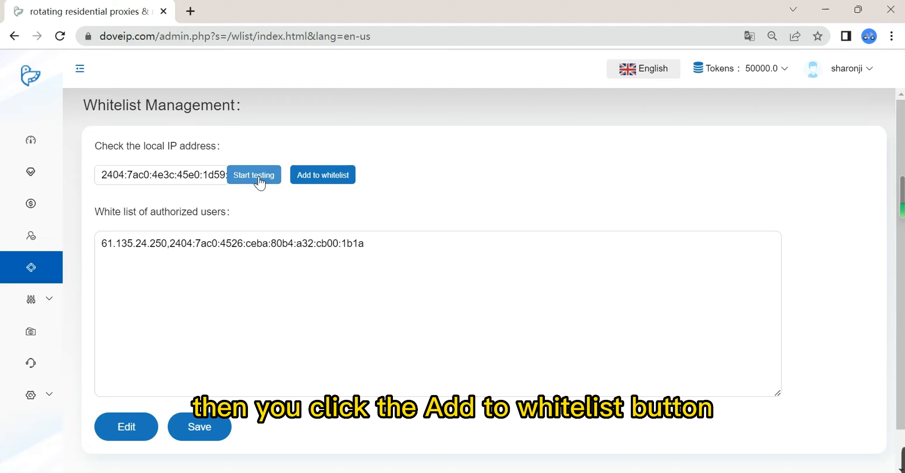
left_click(332, 176)
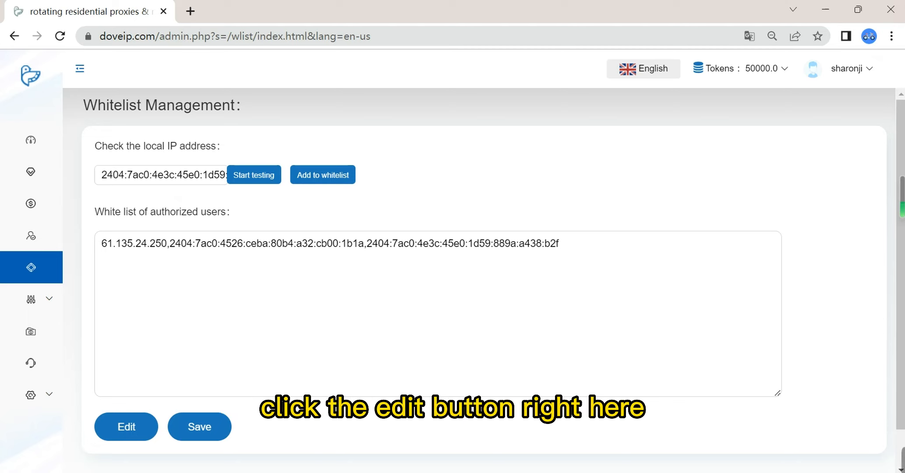
Step: Edit the whitelist of authorized users and delete the first two addresses, keeping only the newly added local IP
left_click(143, 431)
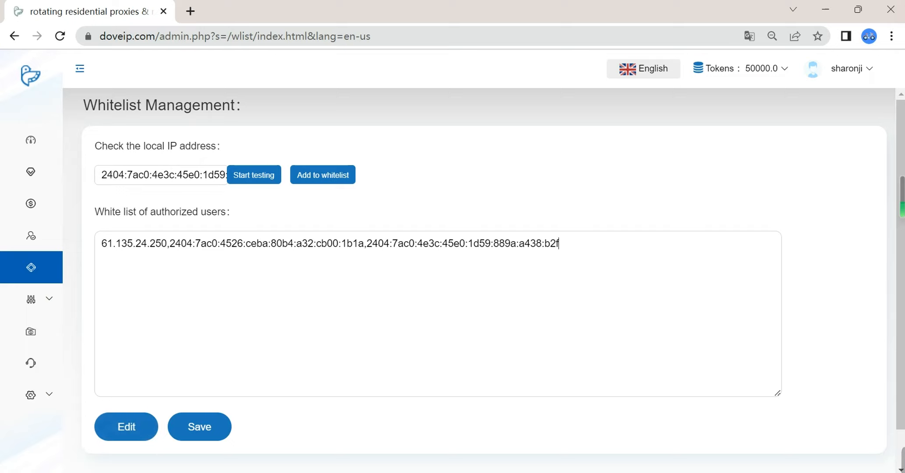
key("Left")
key("Left")
key("Left")
key("Left")
key("Left")
key("Left")
key("Left")
key("Left")
key("Left")
key("Left")
key("Left")
key("Left")
key("Left")
key("Left")
key("Left")
key("Left")
key("Left")
key("Left")
key("Left")
key("Left")
key("Left")
key("Left")
key("Left")
key("Left")
key("Left")
key("Left")
key("Left")
key("Left")
key("Left")
left_click_drag(367, 244, 101, 244)
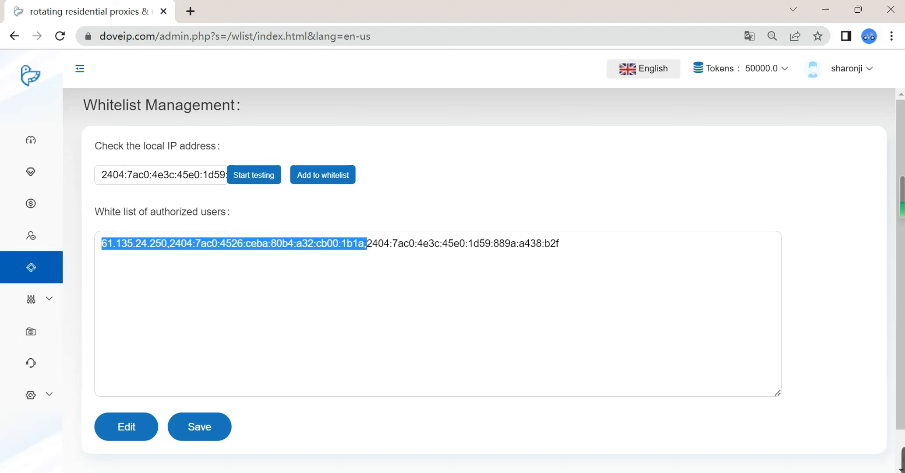
key("BackSpace")
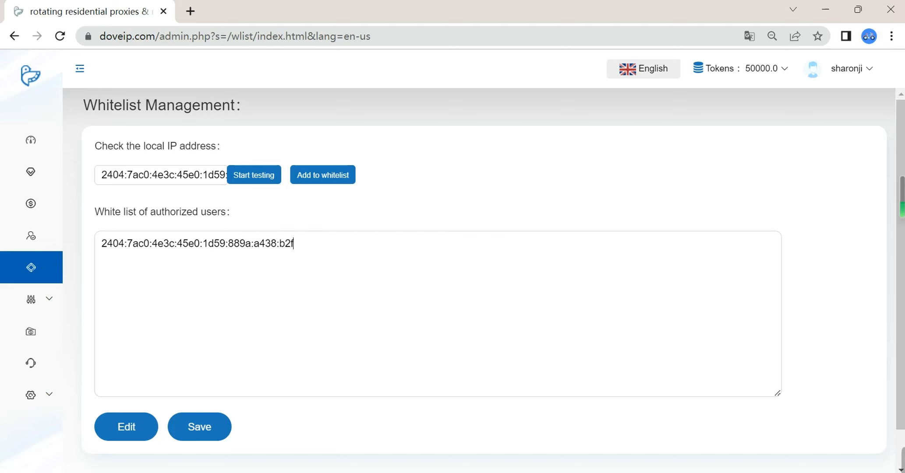